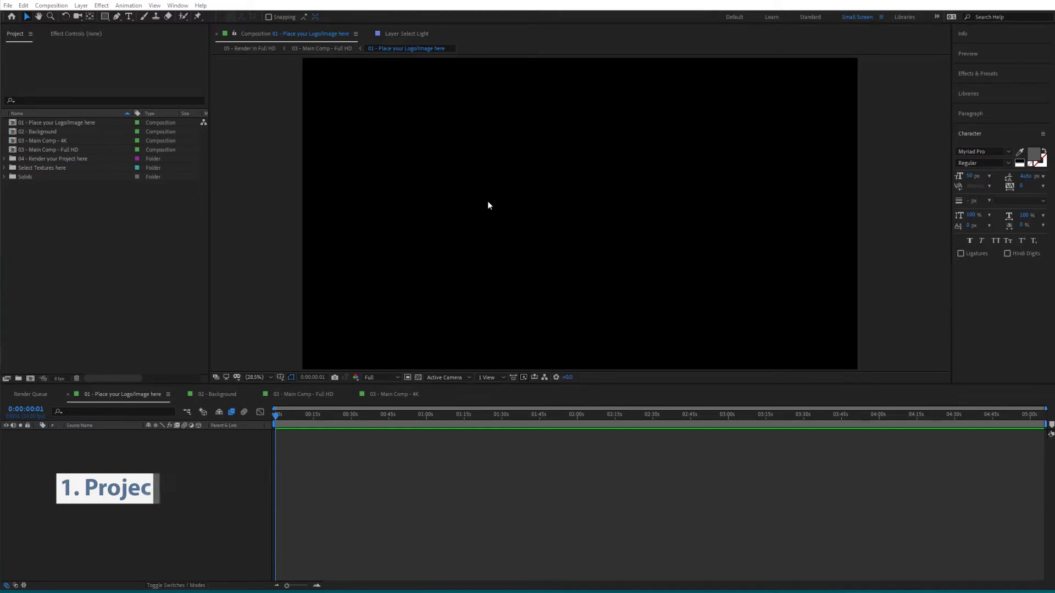
- Select 03 - Main Comp - Full HD in the Project panel to preview its thumbnail and details
left_click(123, 257)
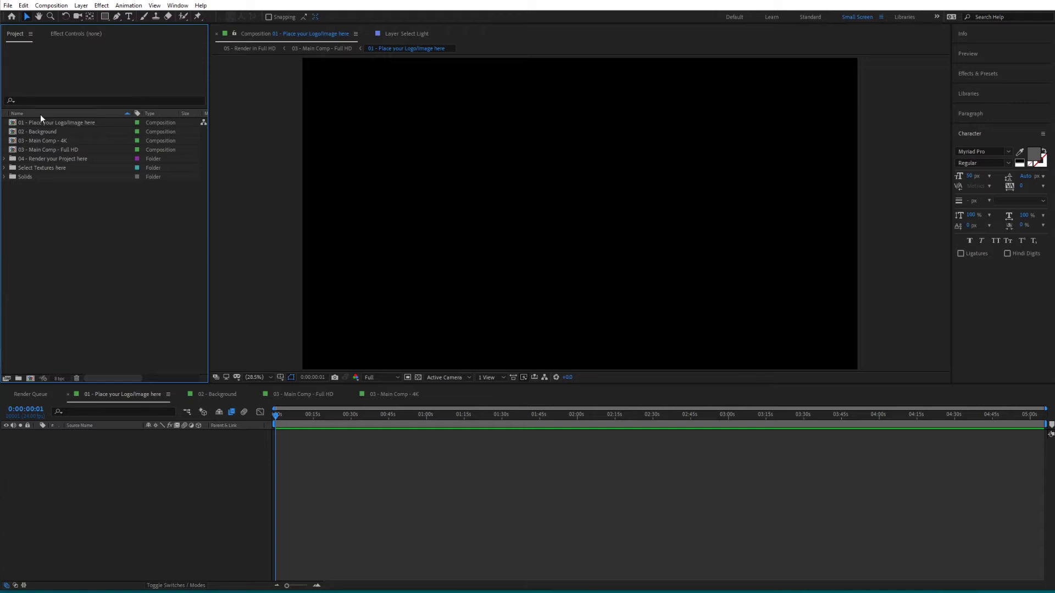
left_click(44, 149)
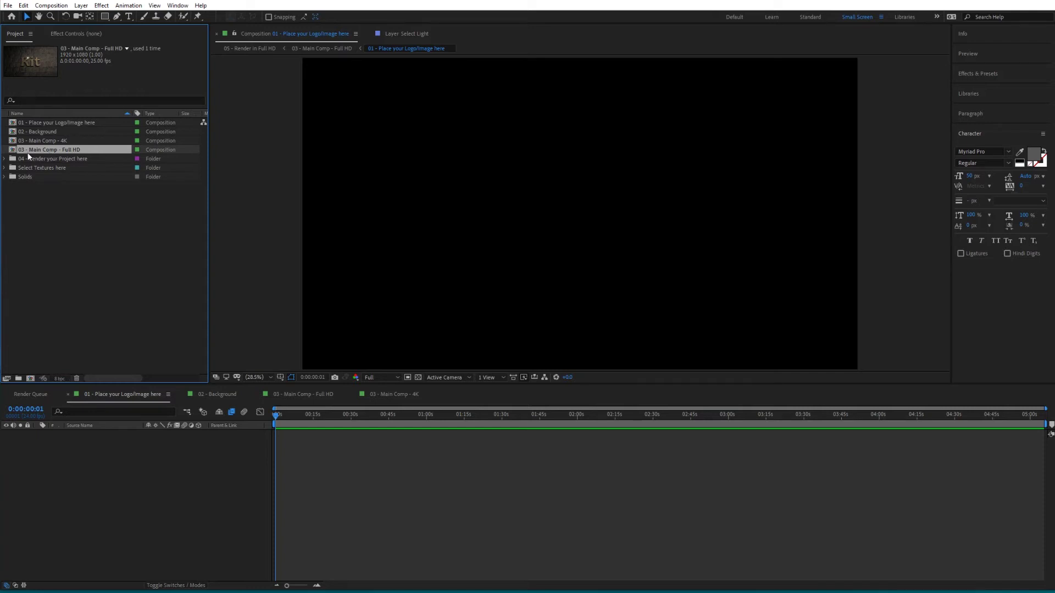
- Open 03 - Main Comp - Full HD and select the Real 3D Light Bulb - Studio layer
double_click(58, 148)
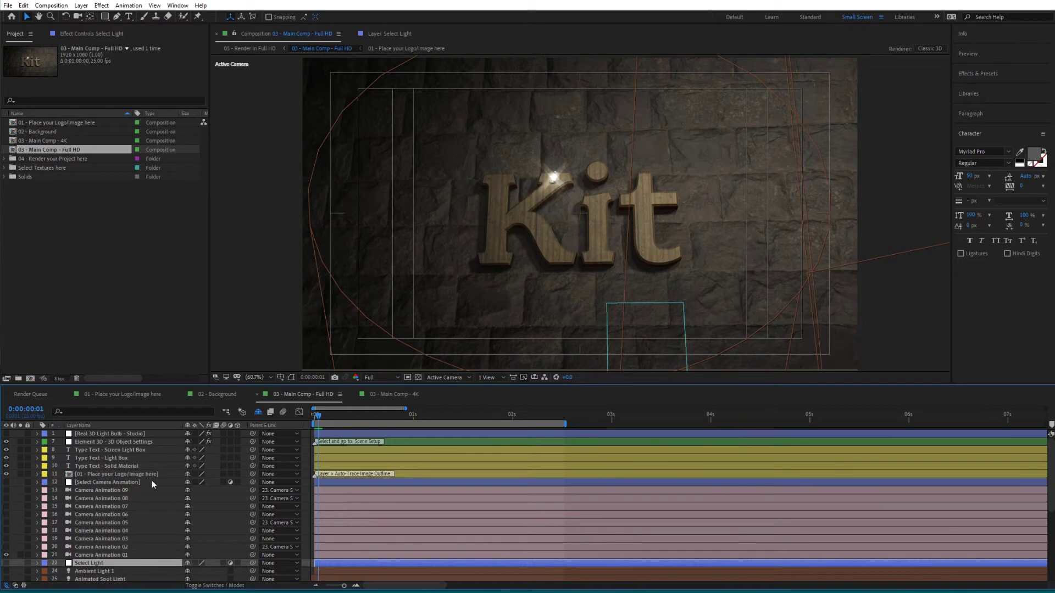
left_click(116, 433)
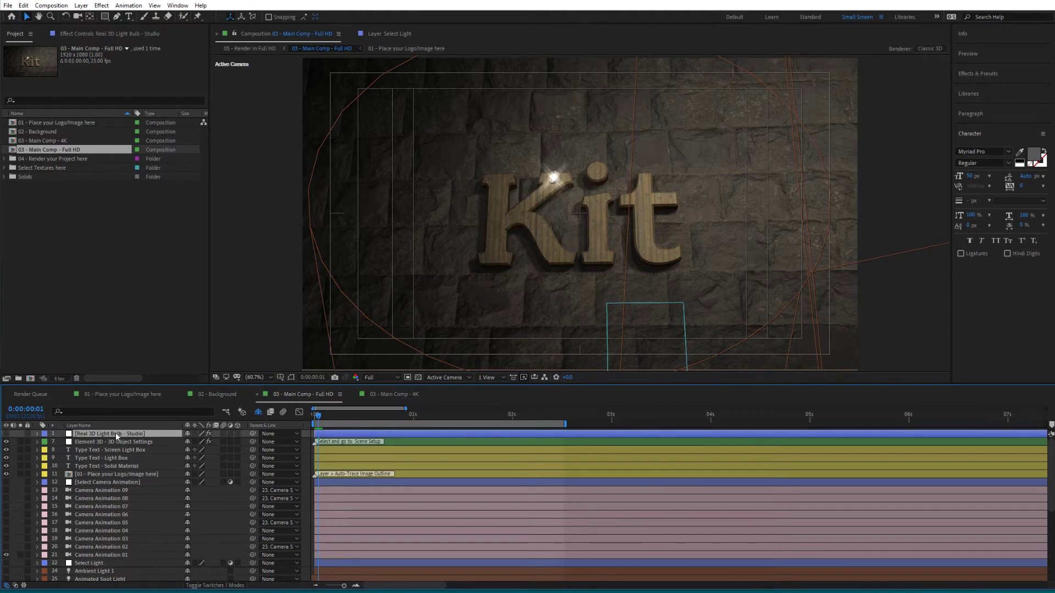
- Toggle the bulb's On/Off Light off and on twice, leaving it on, then select Element 3D - 3D Object Settings
left_click(109, 37)
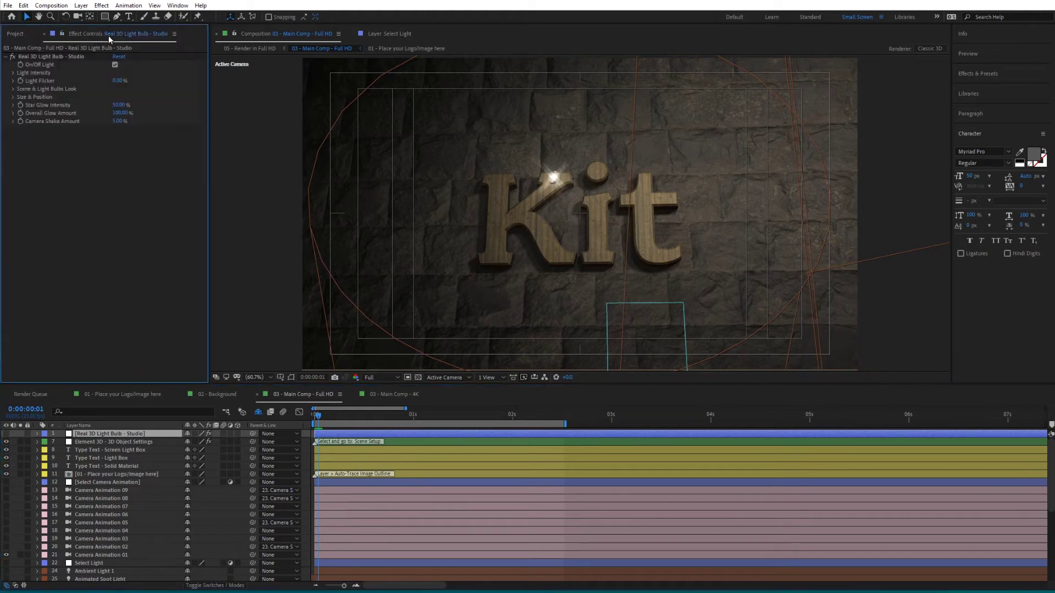
left_click(86, 435)
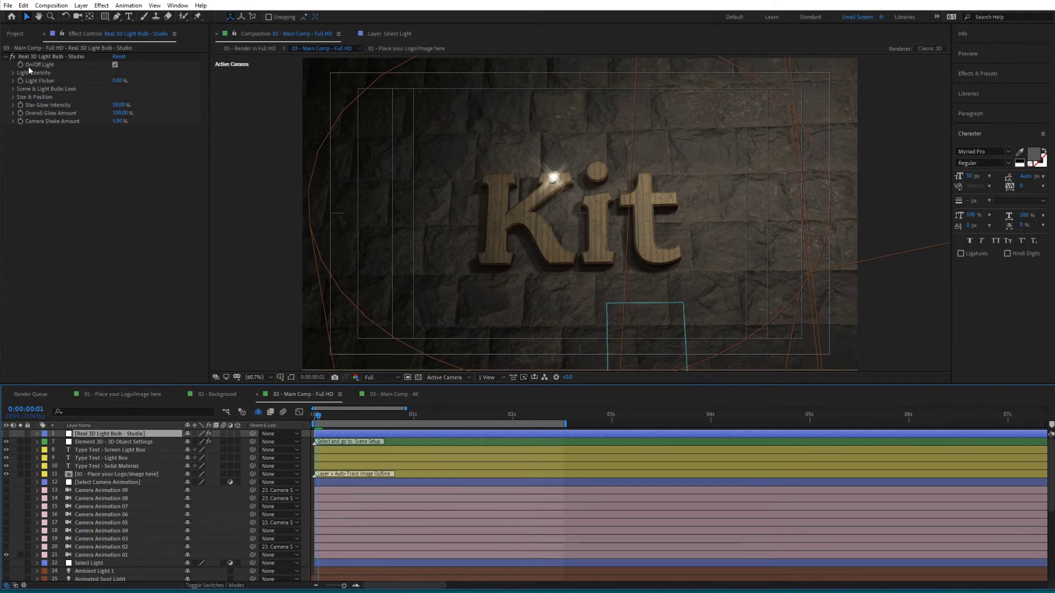
left_click(115, 65)
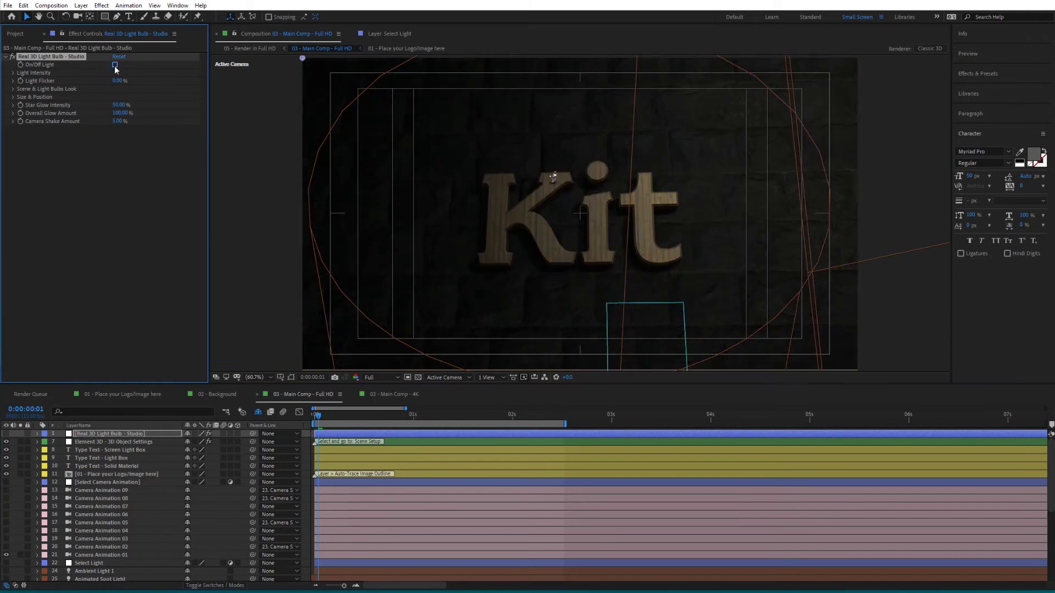
left_click(115, 64)
left_click(115, 64)
left_click(115, 64)
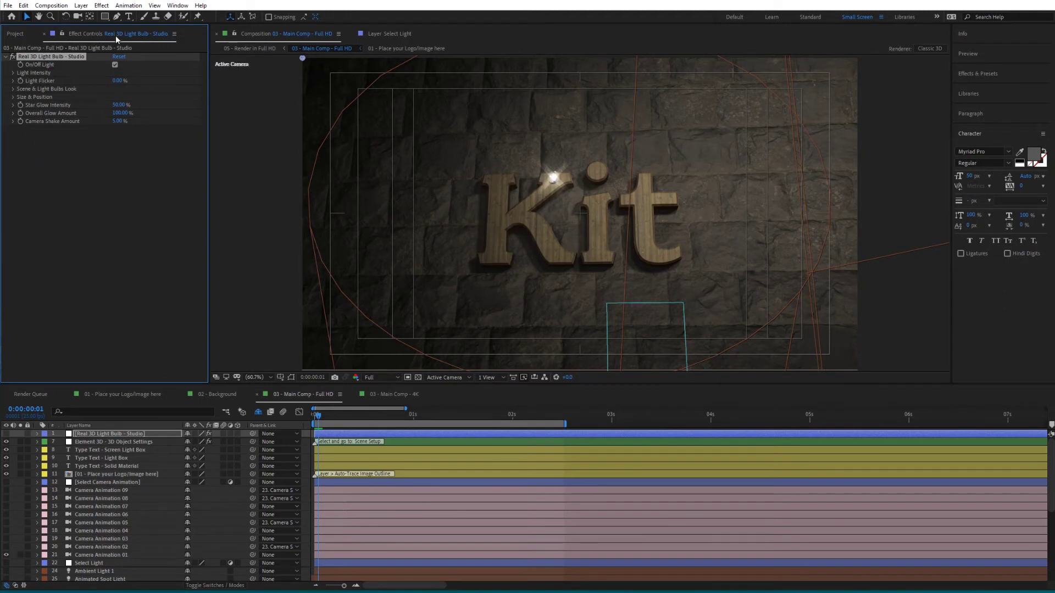
left_click(100, 442)
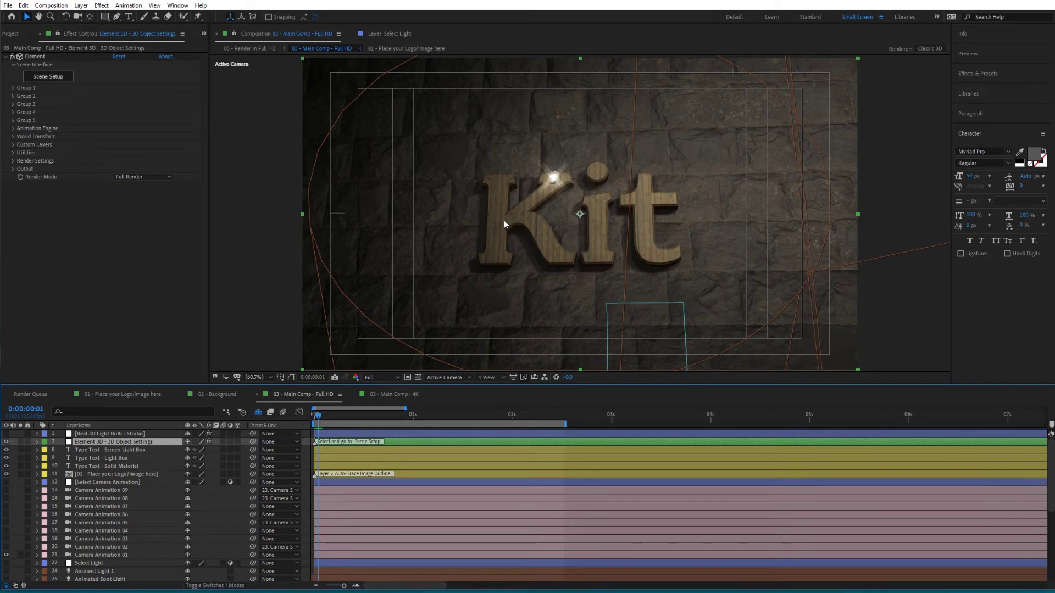
- View the Screen Light Box, Light Box, and Solid Material Type Text layers, then the logo placeholder layer
left_click(110, 450)
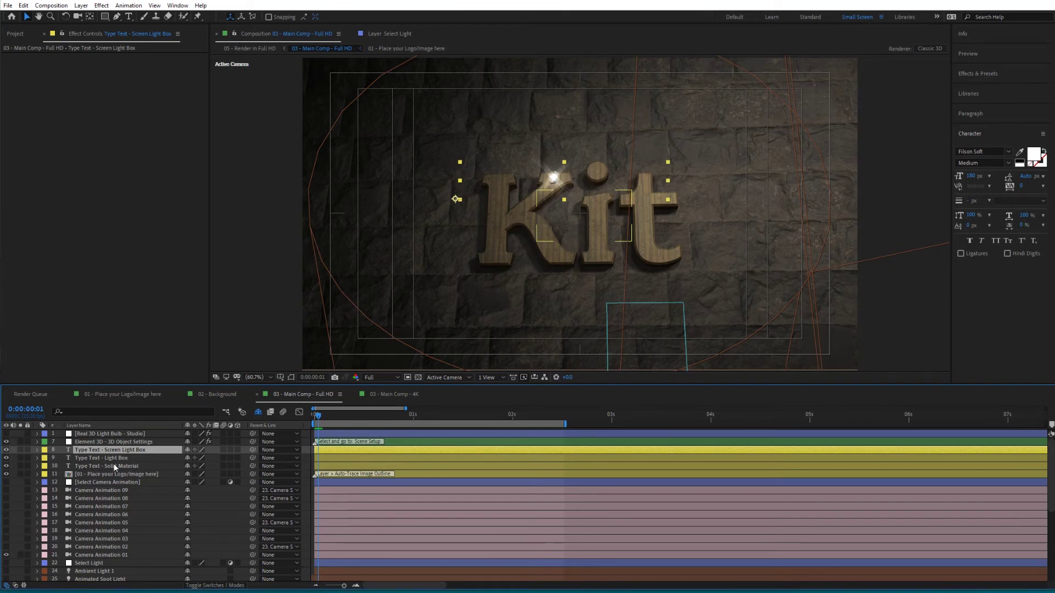
left_click(114, 459)
left_click(110, 466)
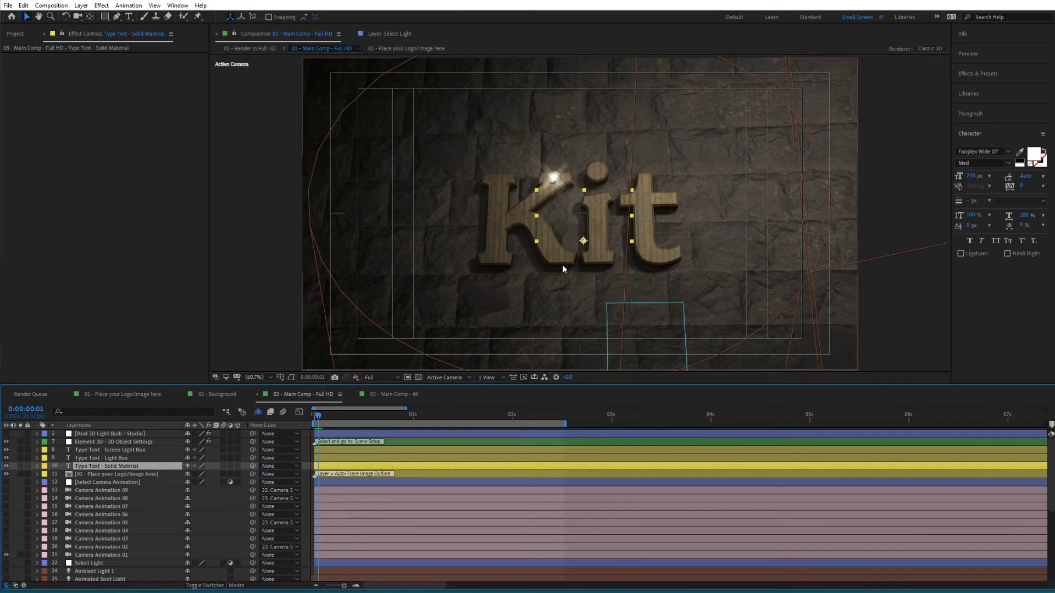
left_click(91, 473)
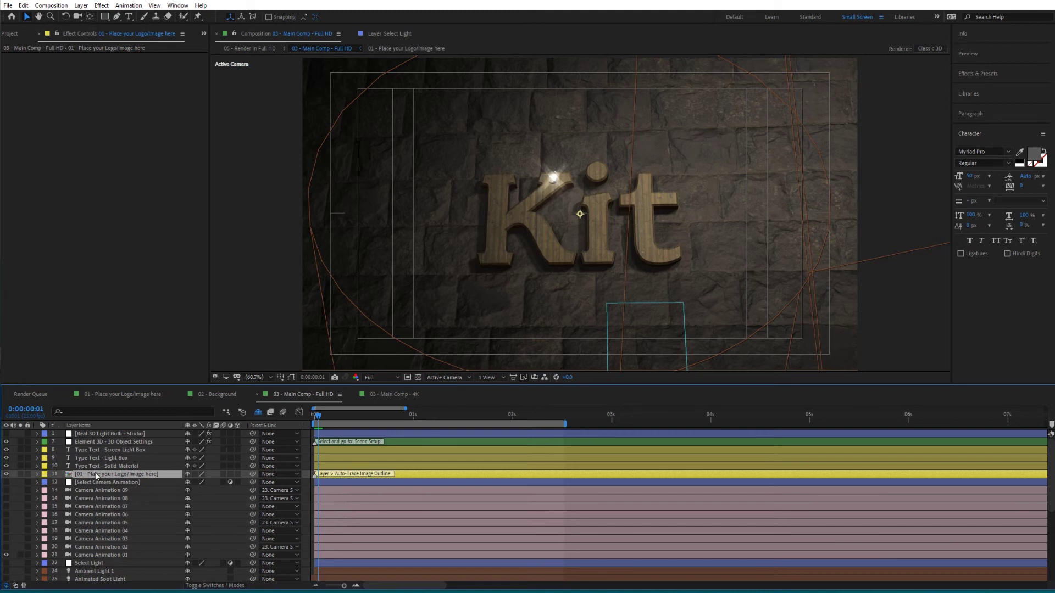
- Swap Camera Animation 01 for Camera Animation 04 to preview it, then restore Camera Animation 01
left_click(105, 483)
scroll(99, 490, "down", 3)
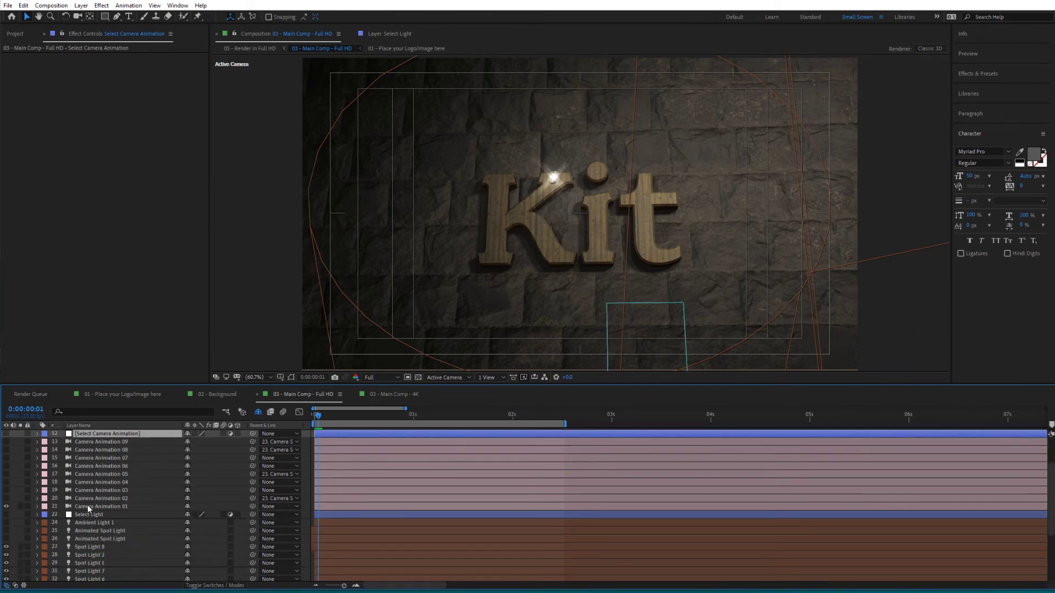
left_click(6, 506)
left_click(6, 482)
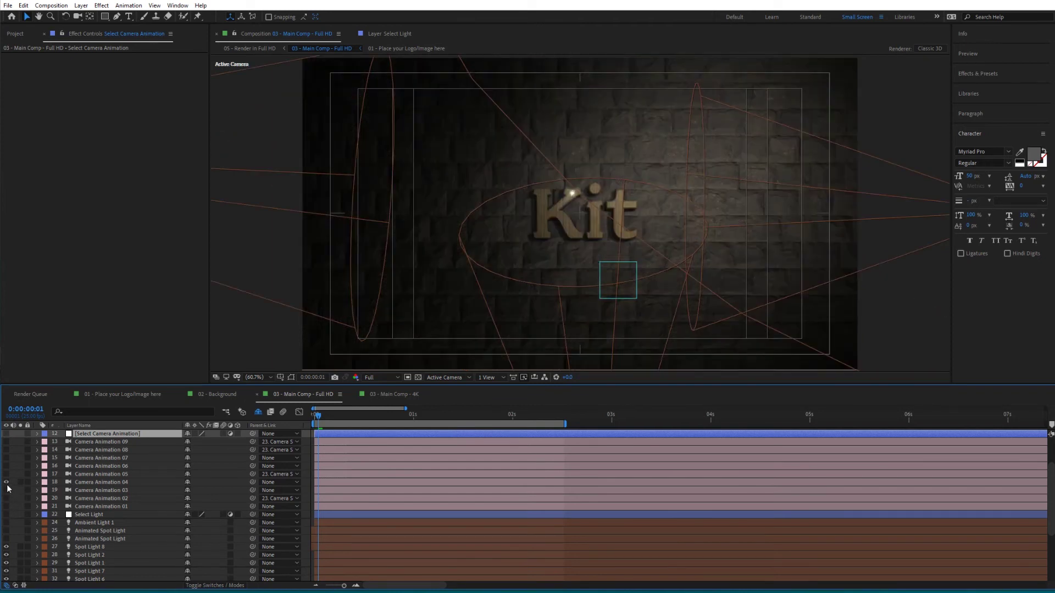
left_click(7, 483)
left_click(6, 506)
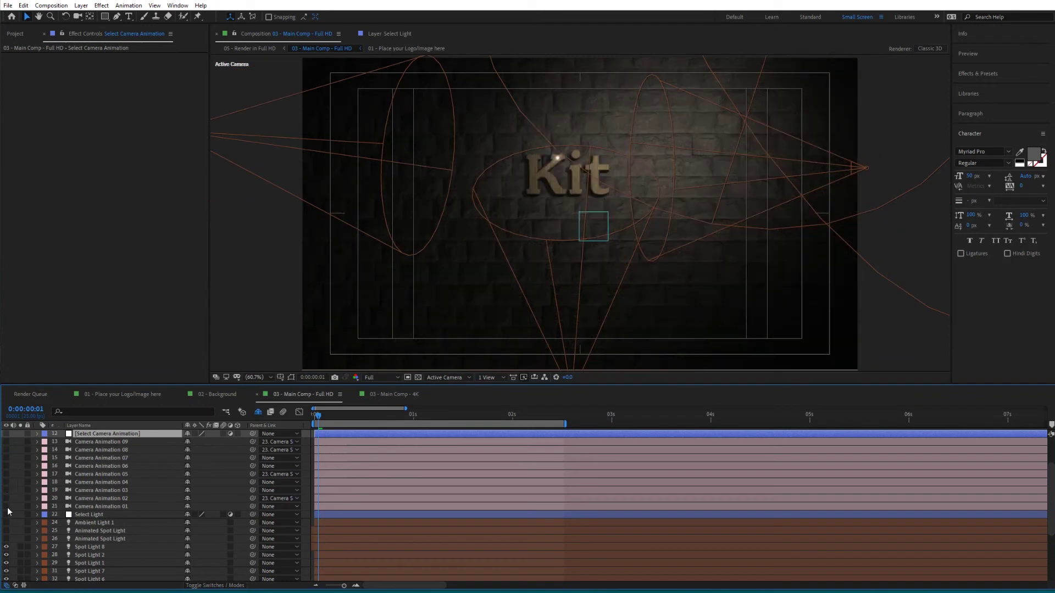
- Under Select Light, switch Ambient Light 1 on and back off, then select Change Object Materials
left_click(96, 515)
scroll(81, 533, "down", 1)
scroll(81, 532, "down", 2)
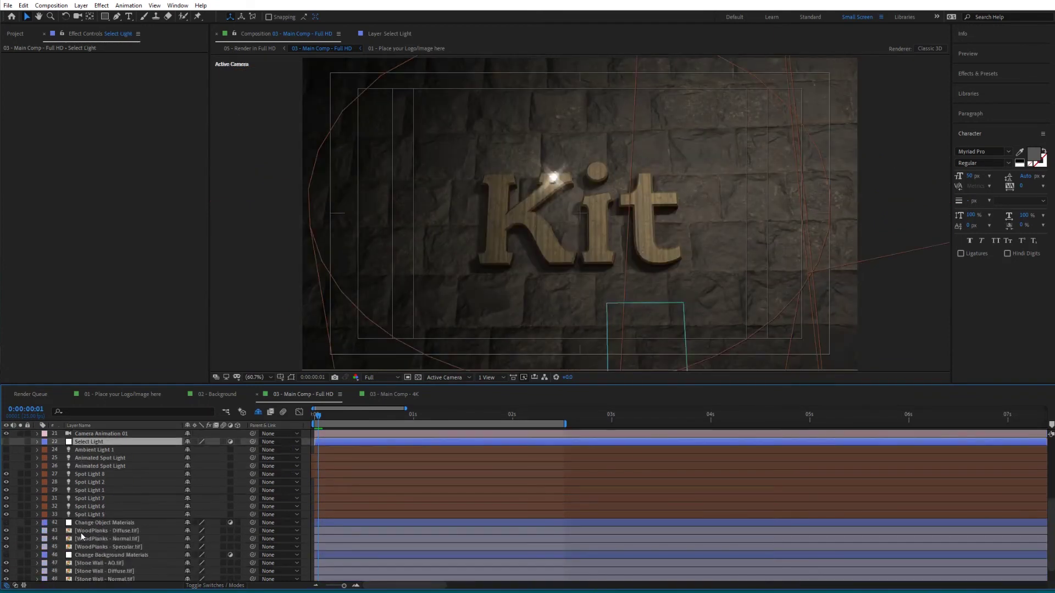
scroll(97, 520, "up", 2)
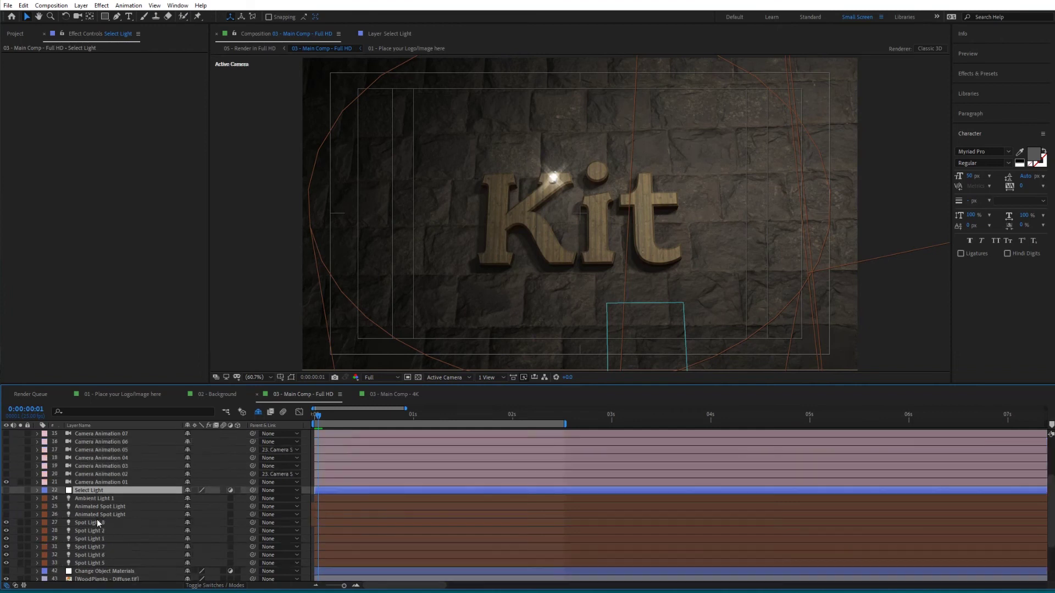
left_click(7, 522)
left_click(6, 498)
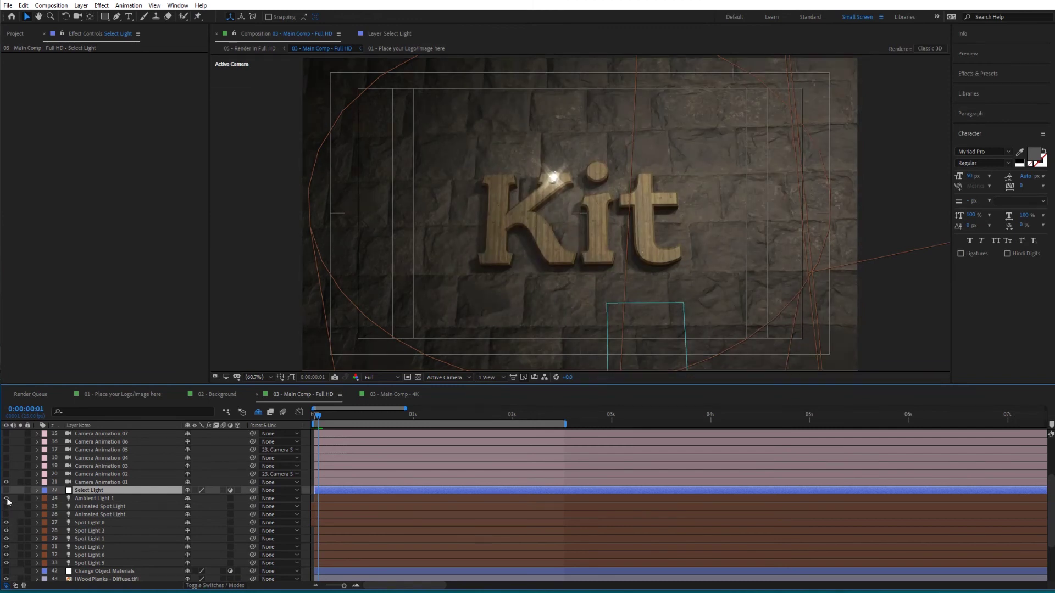
left_click(6, 498)
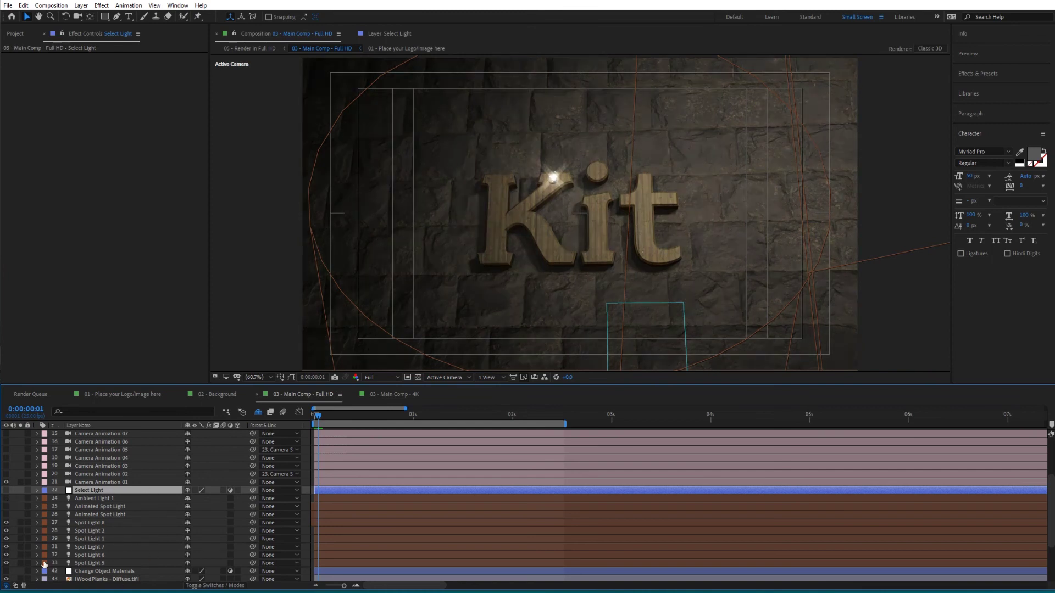
scroll(55, 538, "down", 3)
left_click(102, 505)
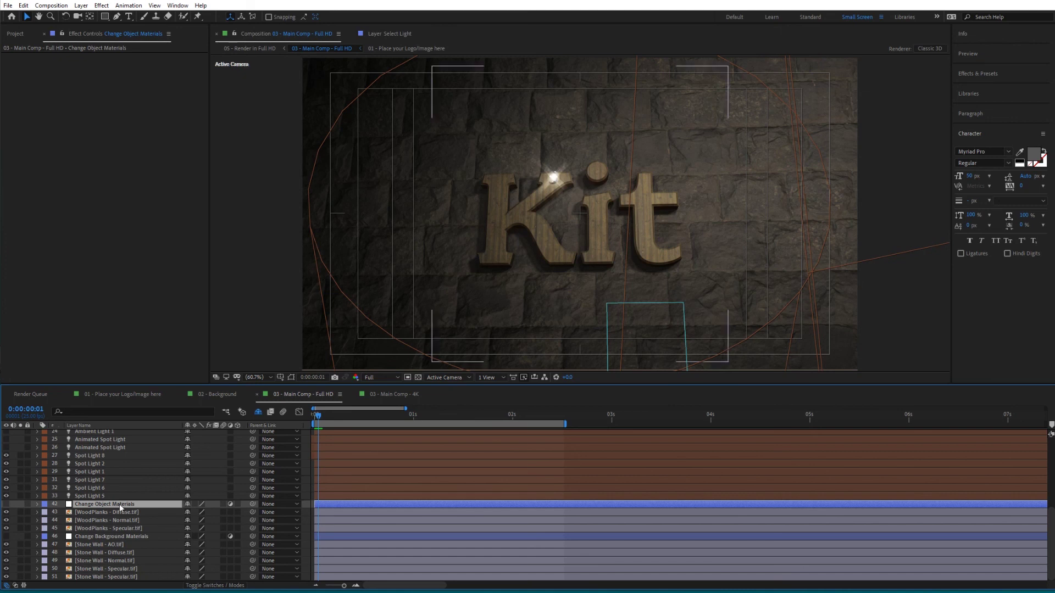
- Select layer 46 Change Background Materials and scroll the layer list back to the top
left_click(97, 536)
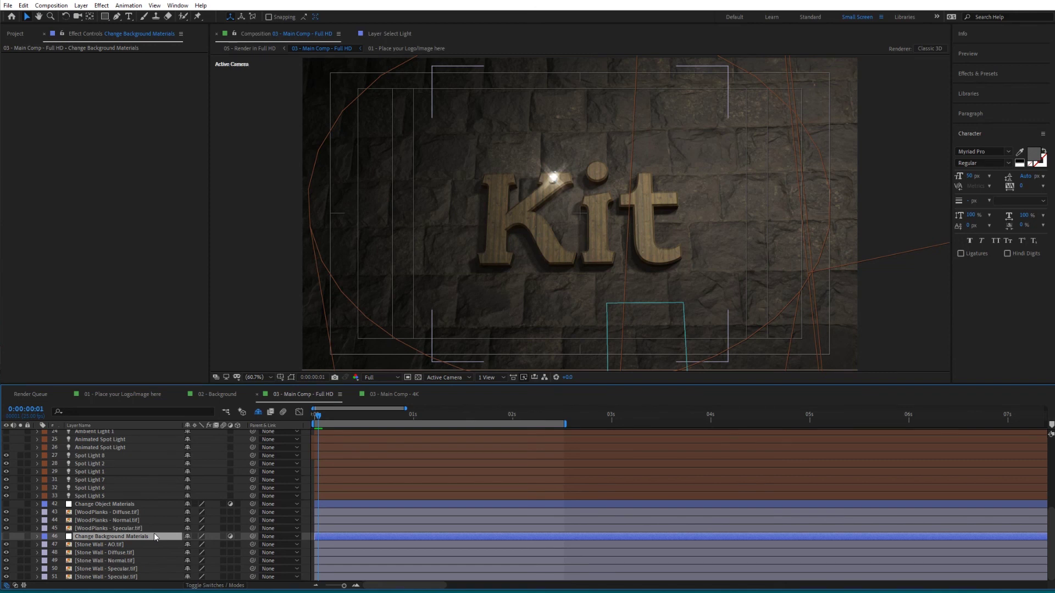
scroll(153, 534, "up", 6)
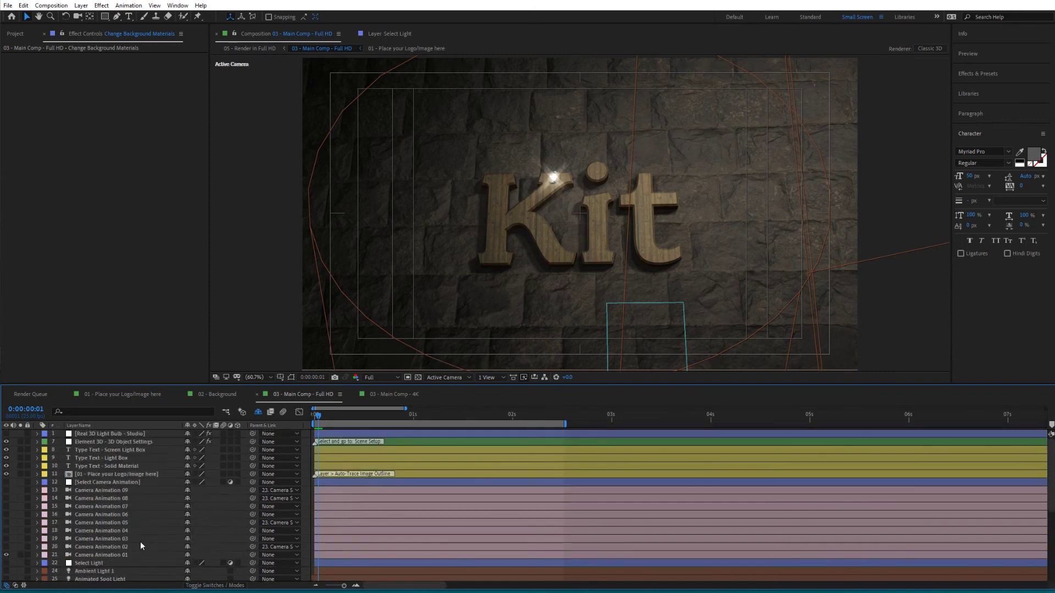